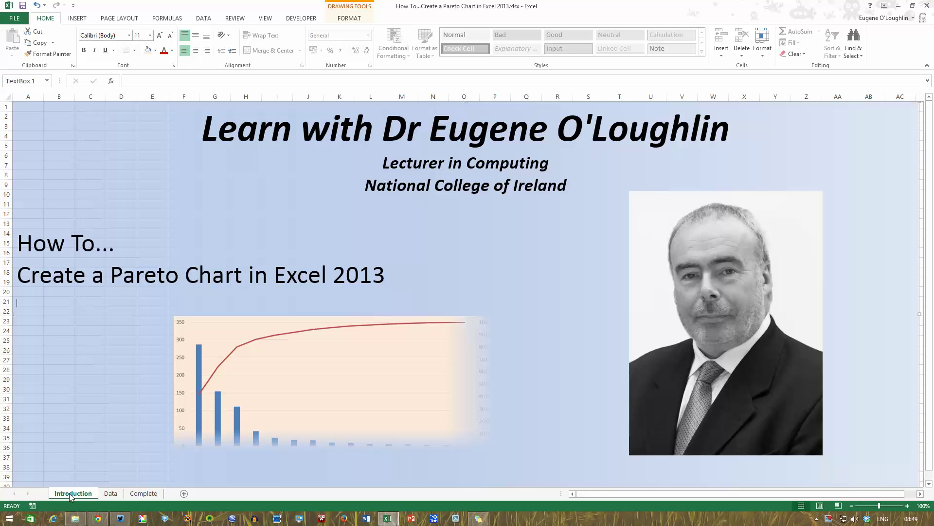
View the finished table and Pareto chart on the Complete sheet, then return to the Data sheet
left_click(141, 494)
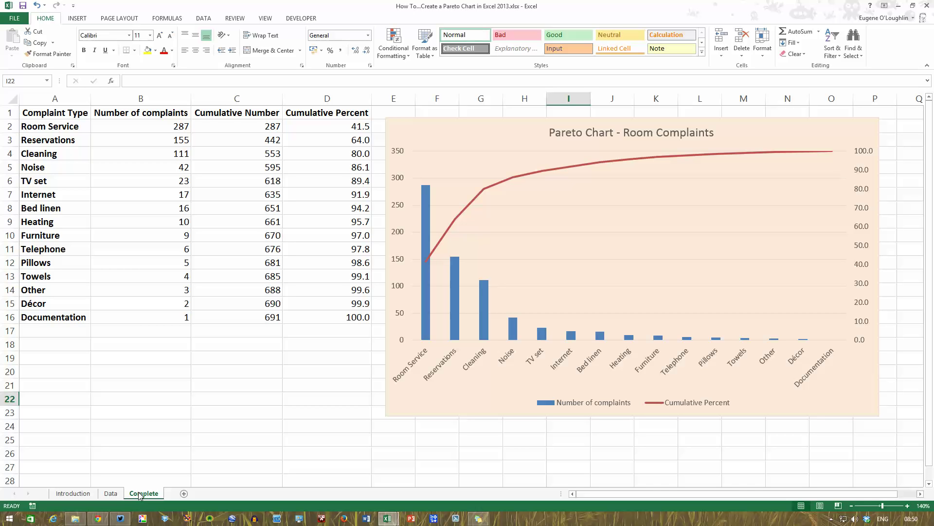
left_click(109, 495)
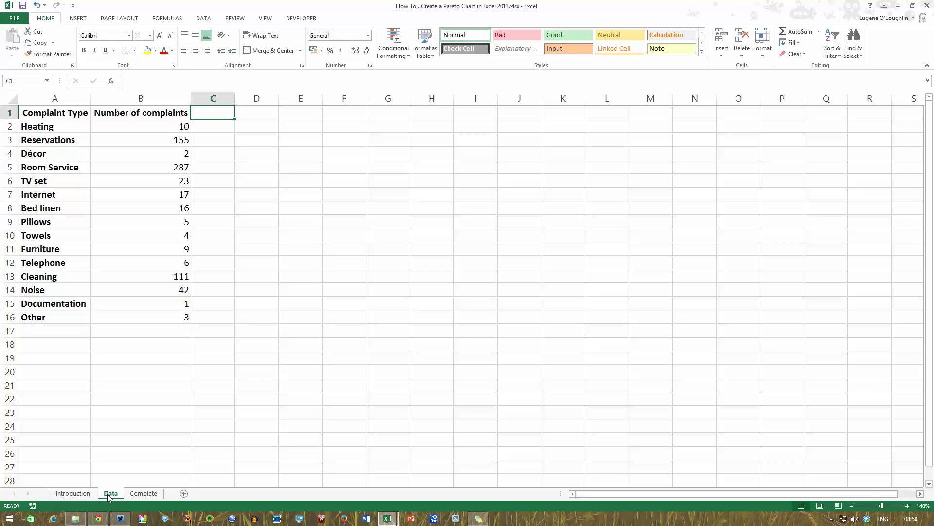
Sort the complaint table by Number of complaints from largest to smallest, expanding the selection
left_click(152, 98)
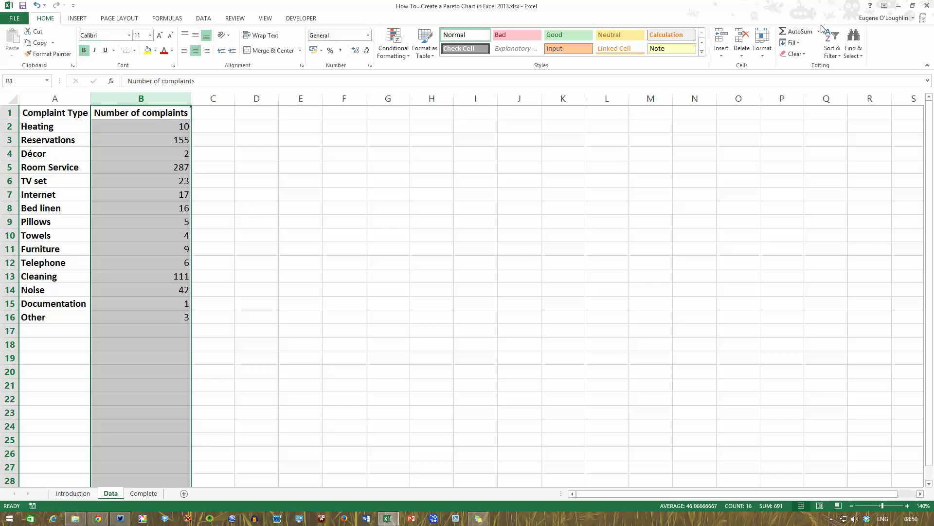
left_click(838, 52)
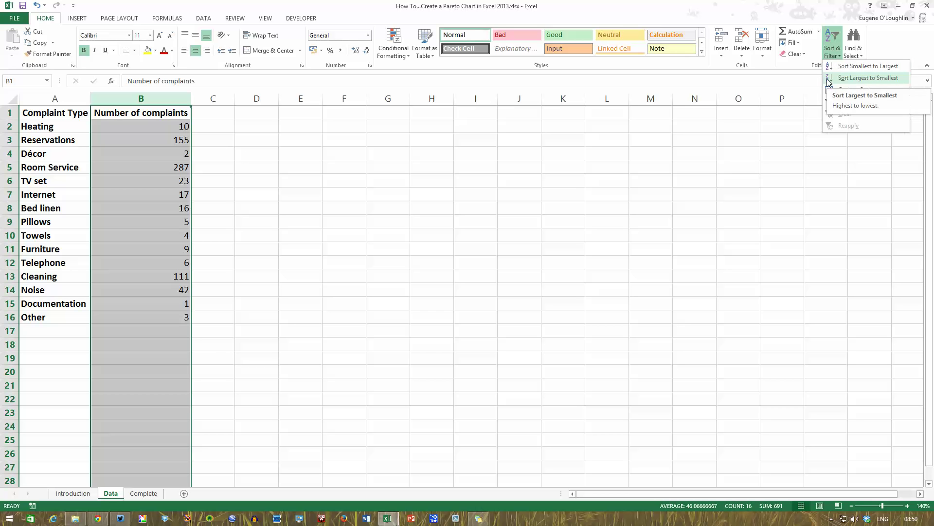
left_click(872, 83)
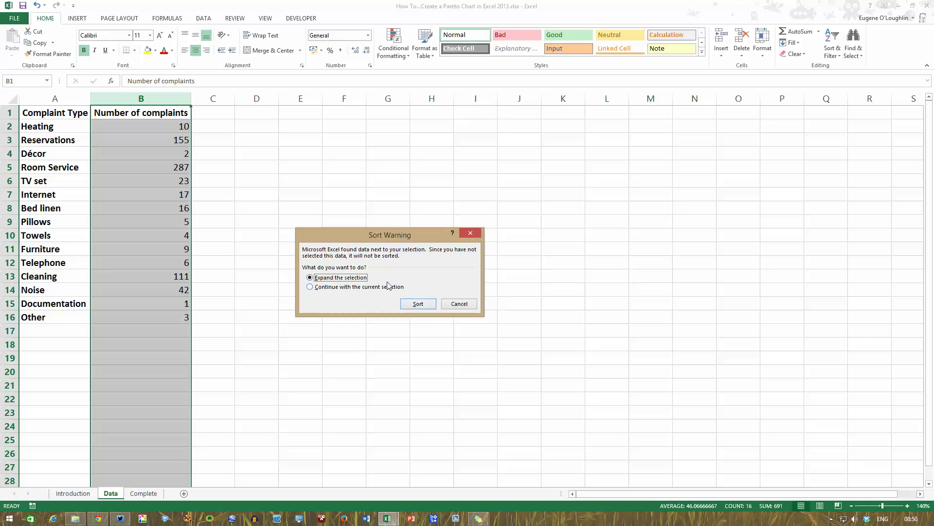
left_click(420, 303)
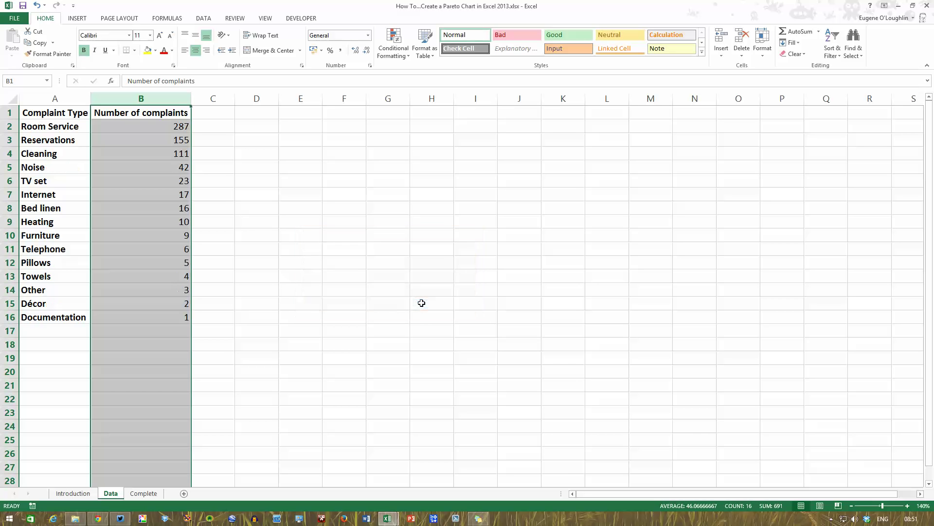
left_click(222, 209)
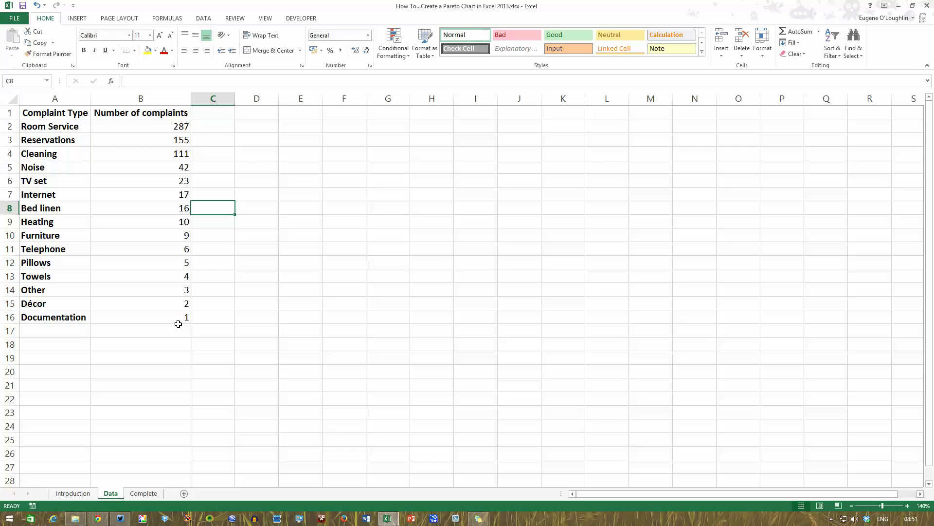
Add a widened 'Cumulative Number' heading in C1 and set C2 to =B2, showing 287
left_click(227, 117)
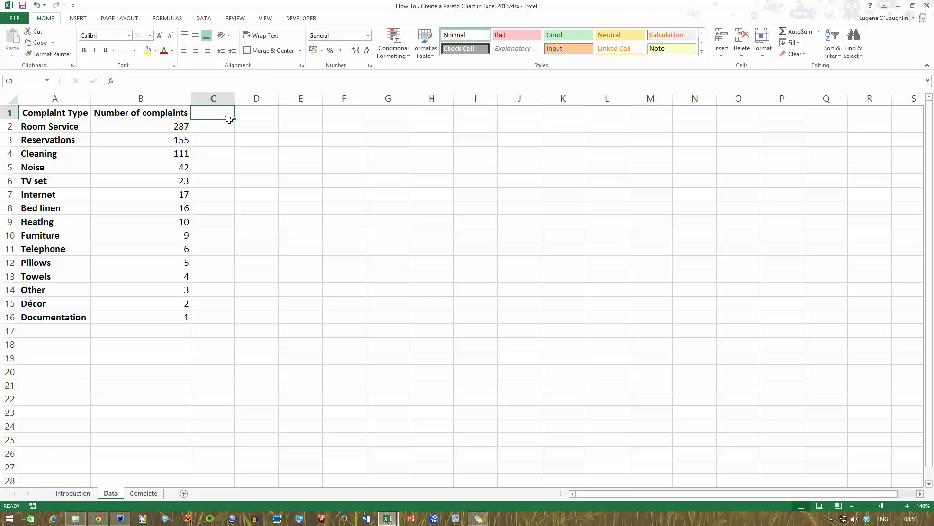
type("Cum")
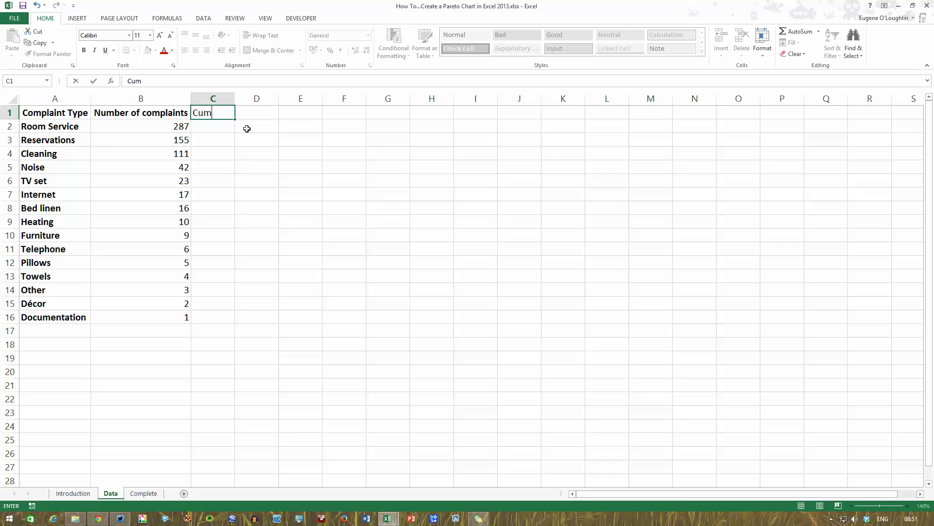
type("ulative Number")
key("Return")
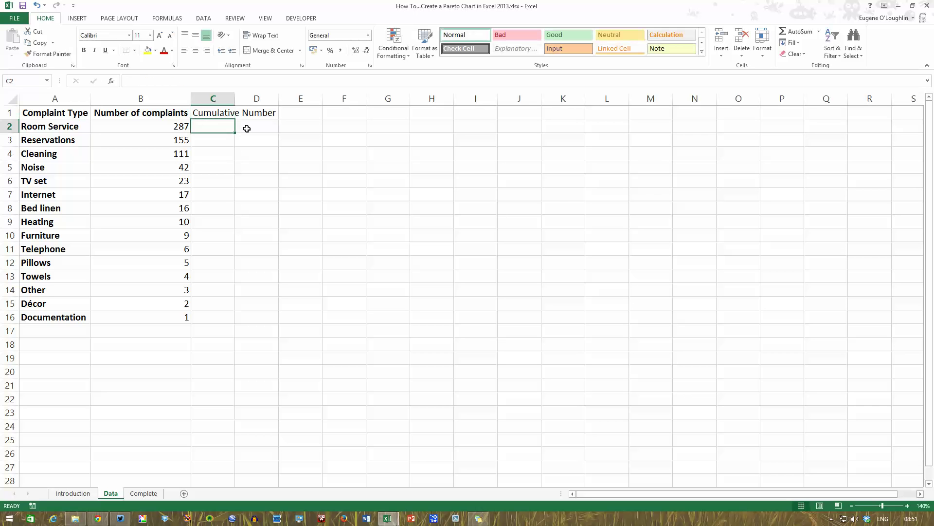
left_click_drag(235, 98, 275, 98)
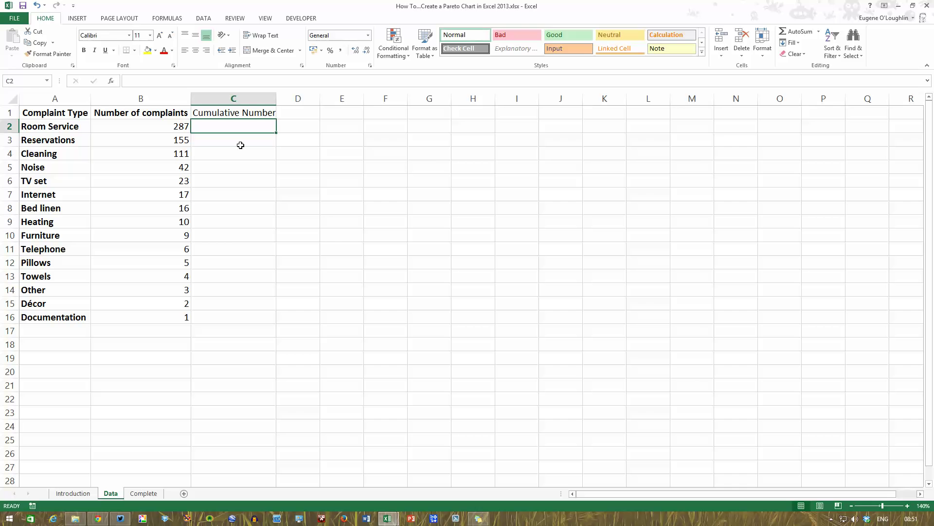
type("=")
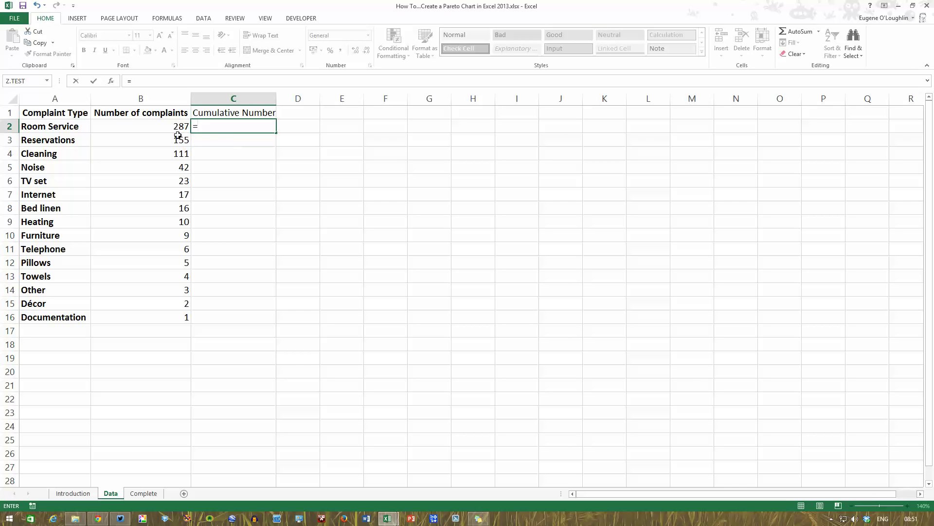
left_click(174, 127)
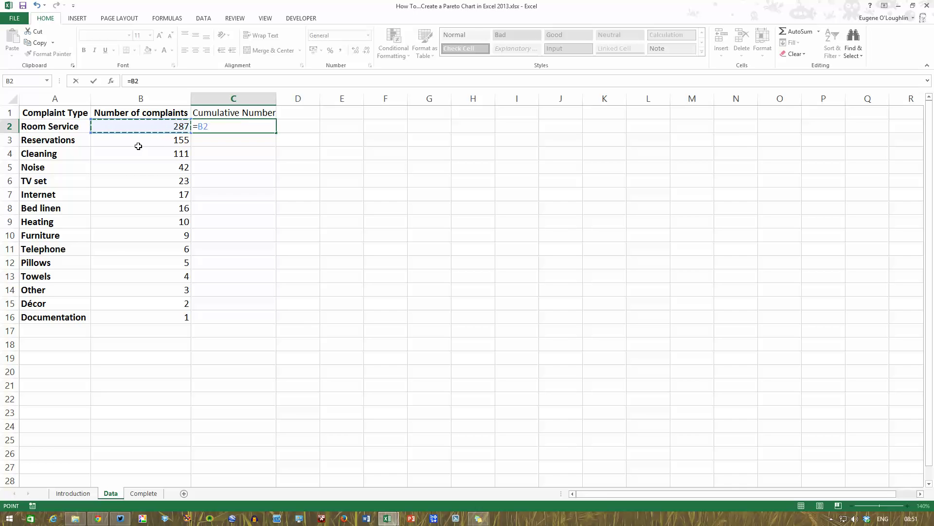
key("Return")
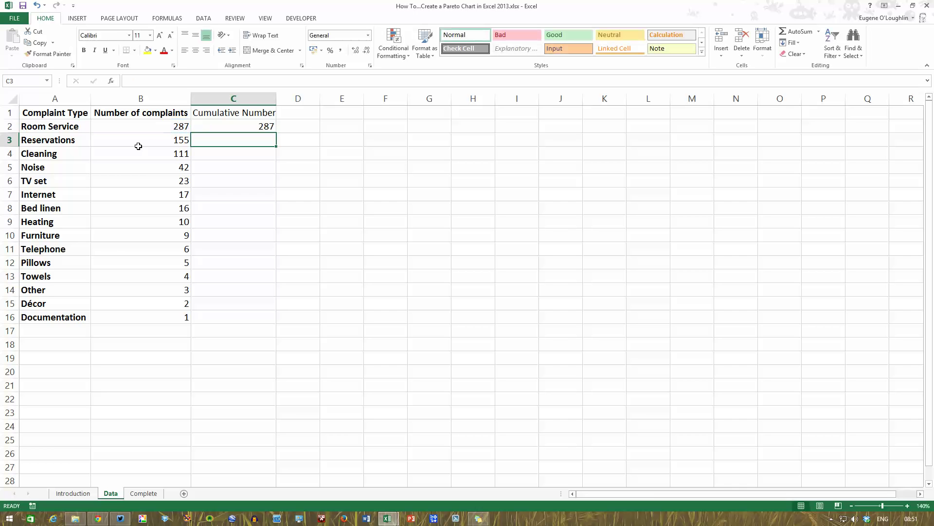
Enter =C2+B3 in C3 and fill it down to C16, ending at 691
left_click(265, 126)
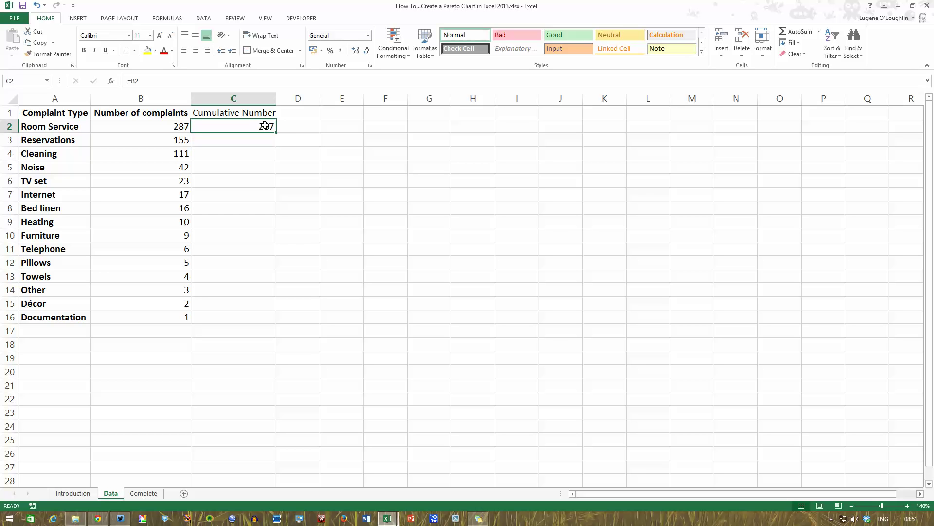
left_click(174, 139)
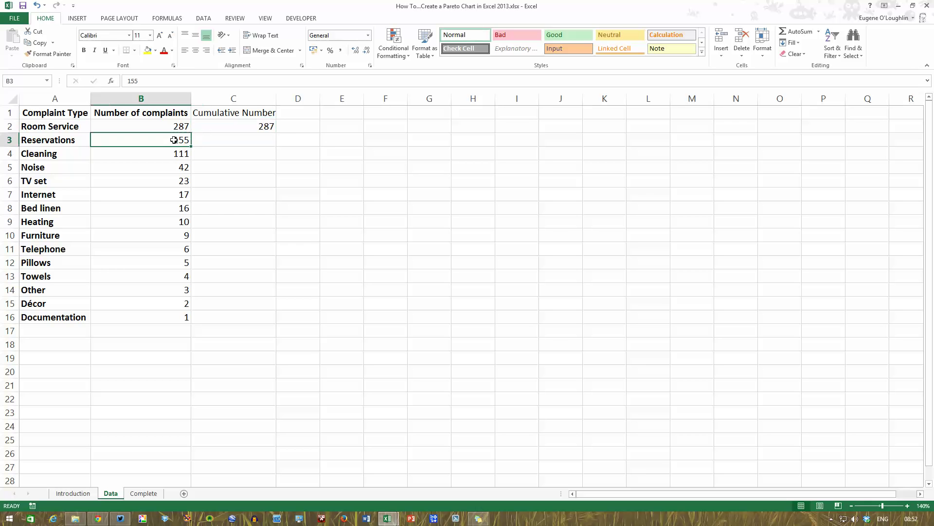
left_click(265, 141)
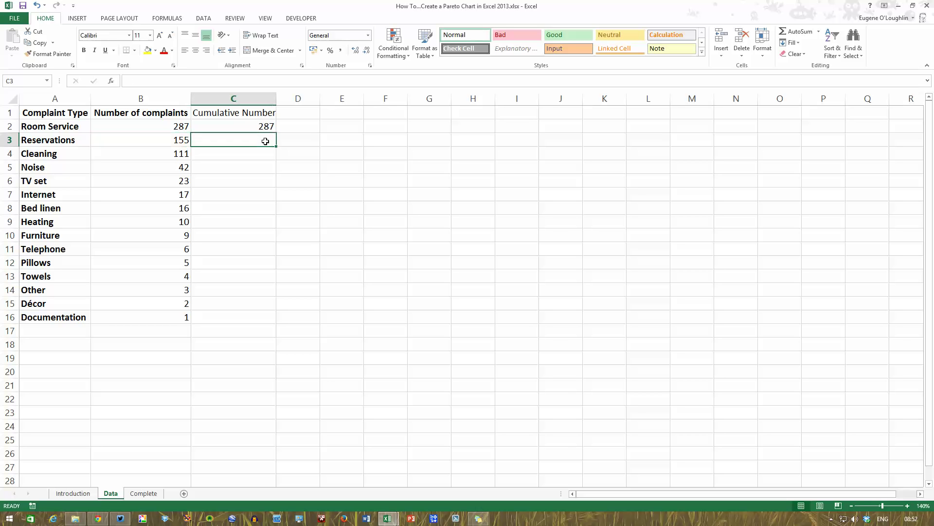
type("=")
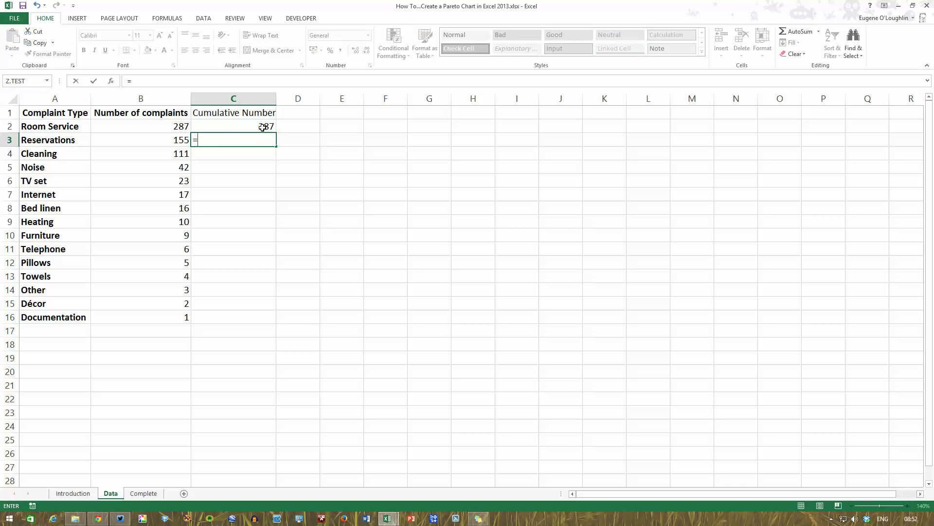
left_click(263, 127)
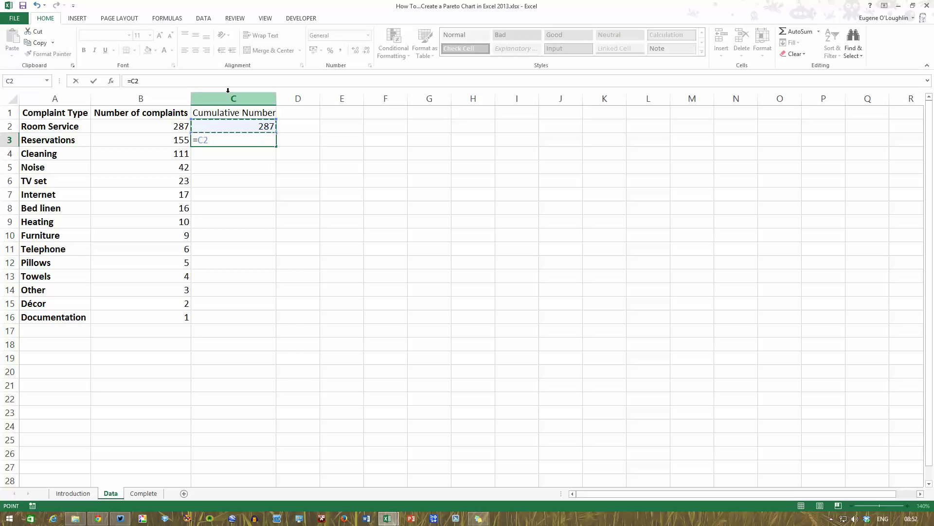
type("+")
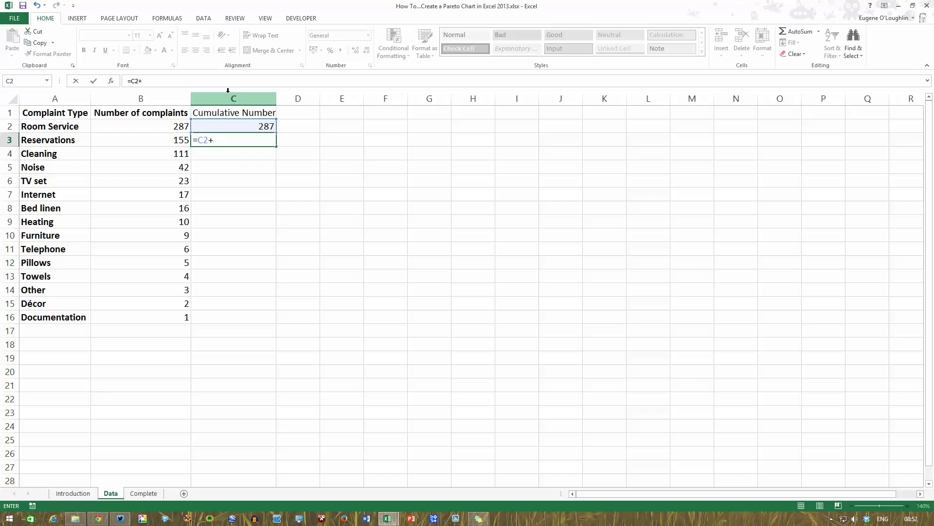
left_click(174, 142)
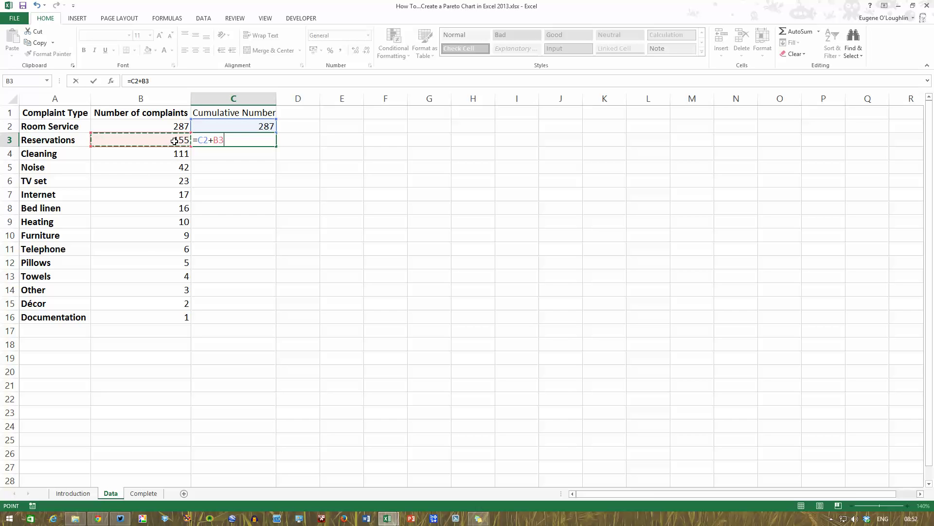
key("Return")
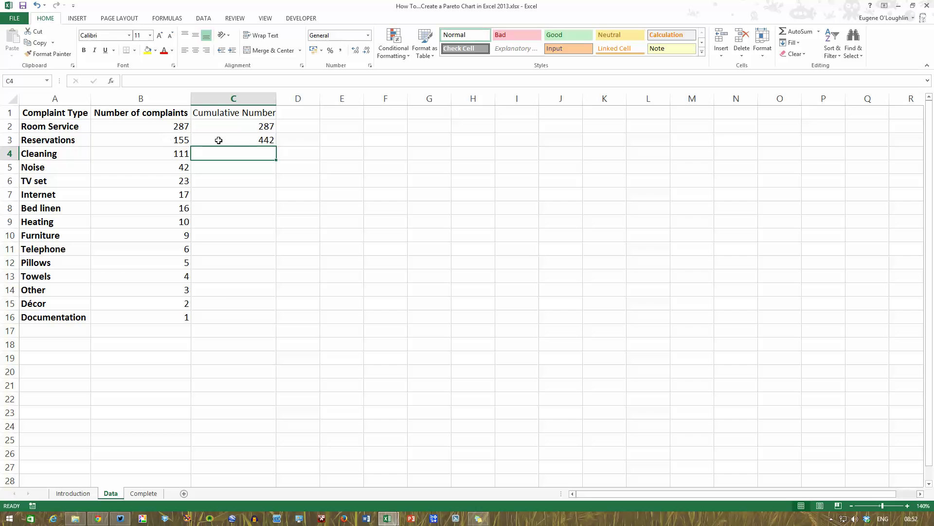
left_click(252, 140)
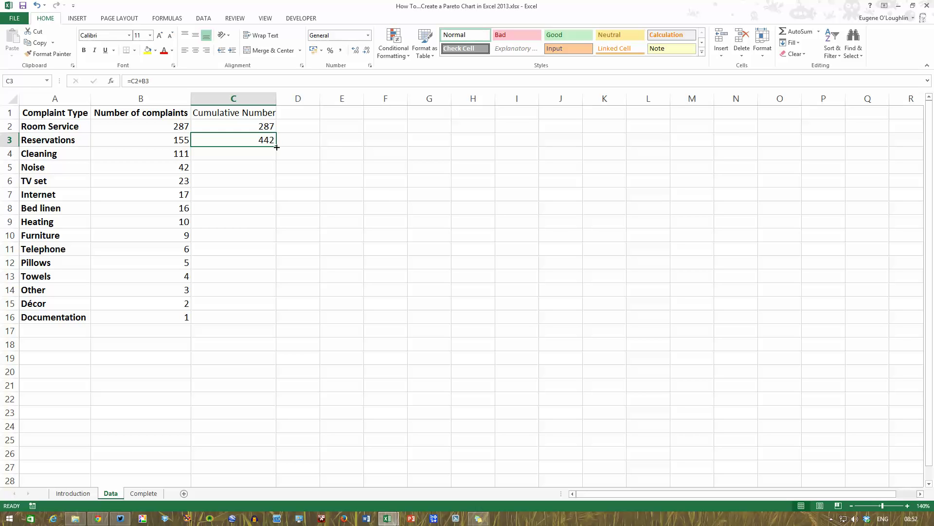
left_click_drag(277, 147, 274, 324)
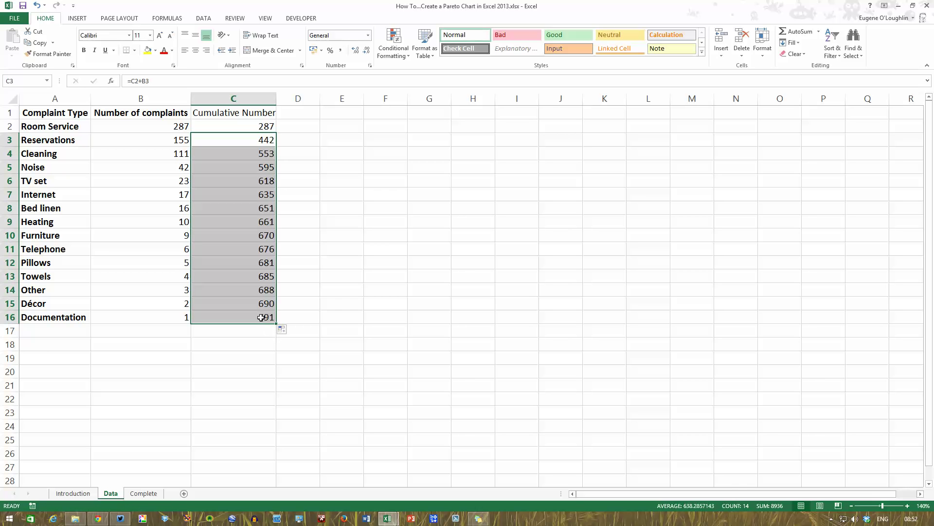
left_click(261, 317)
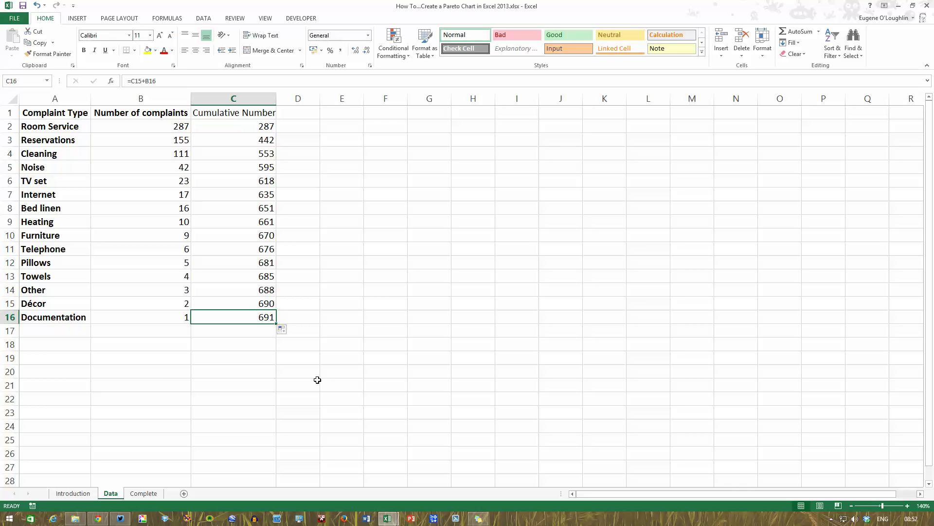
Add a 'Cumulative Percentage' heading in D1 and widen column D to fit it
left_click(299, 112)
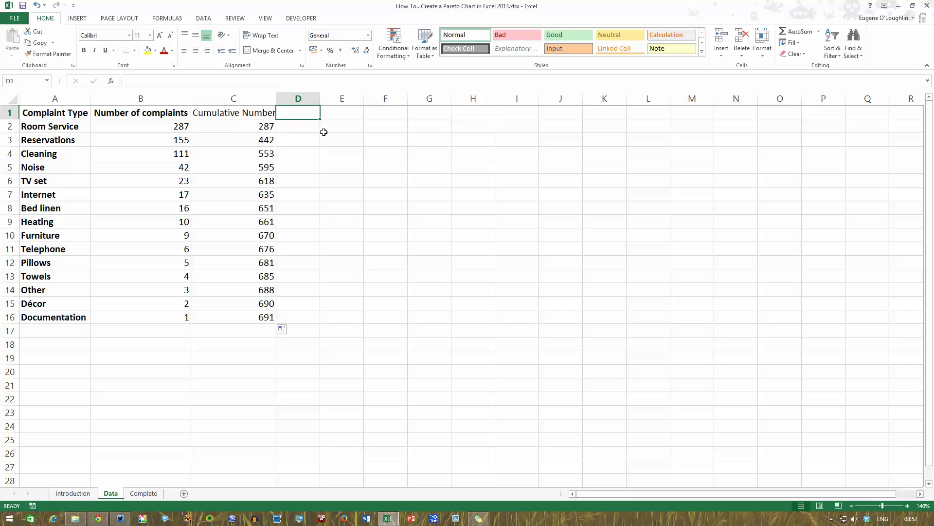
type("Cumula")
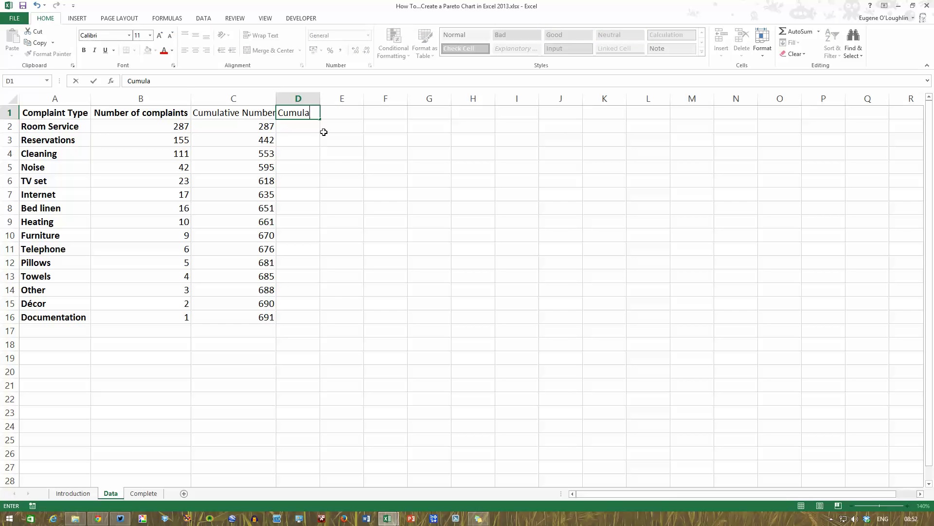
type("tive Percentage")
key("Return")
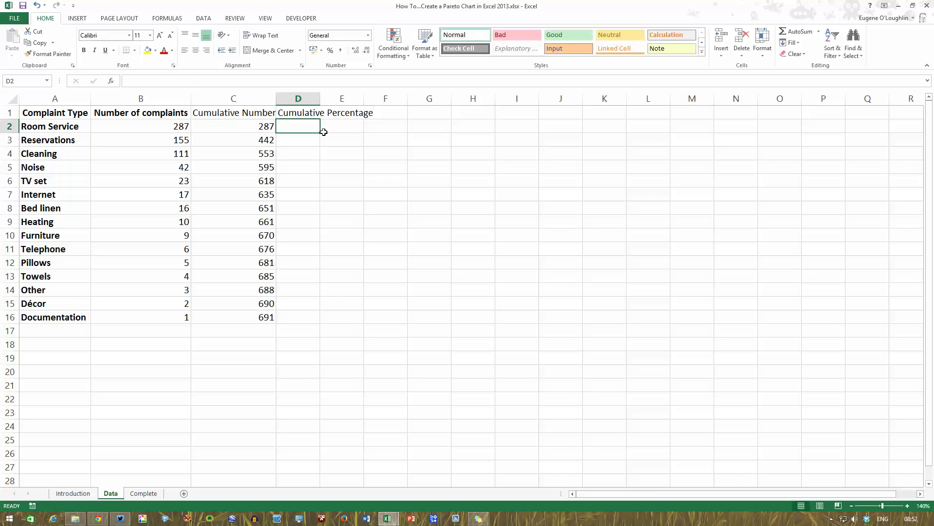
left_click_drag(320, 98, 378, 98)
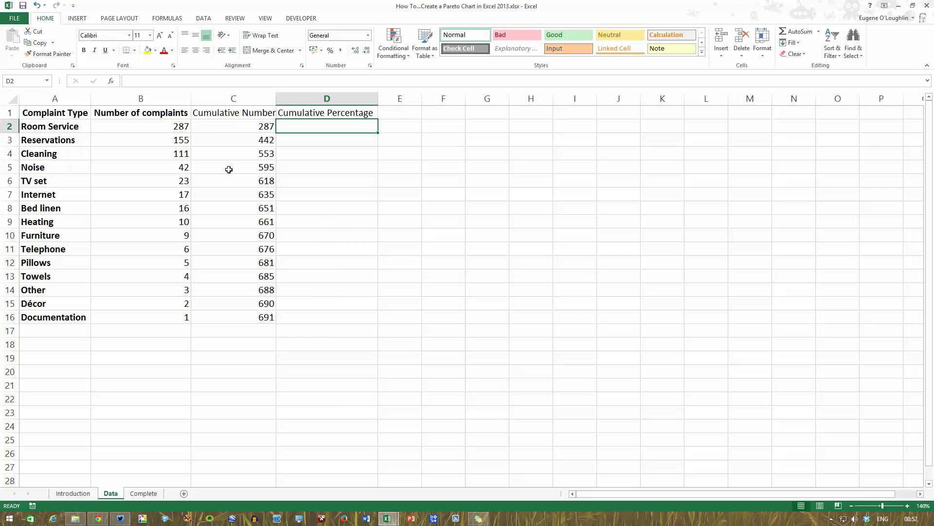
Enter =(C2/$C$16)*100 in D2, giving 41.53400868
left_click(264, 316)
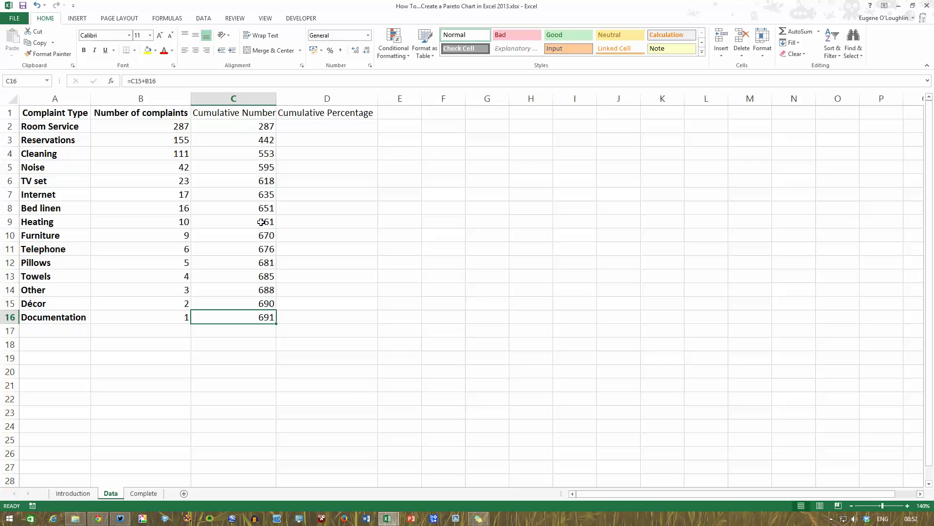
left_click(259, 126)
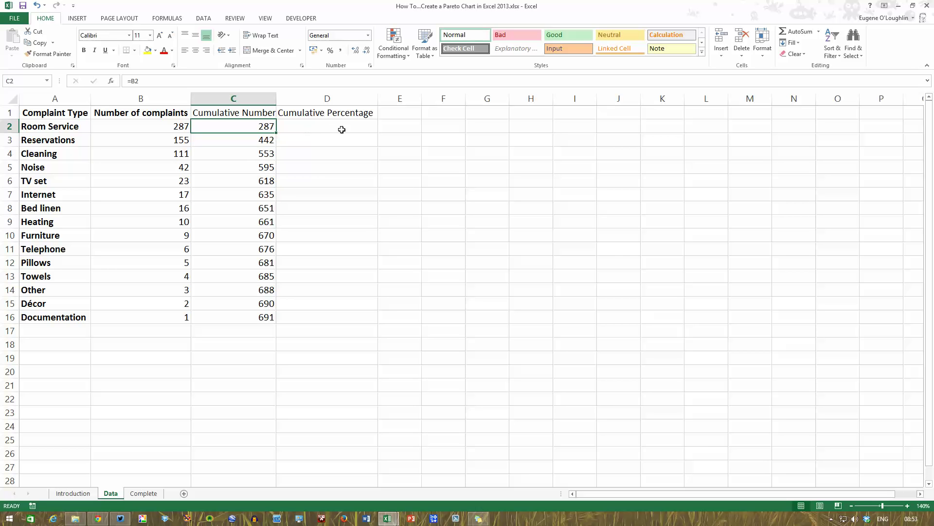
left_click(344, 128)
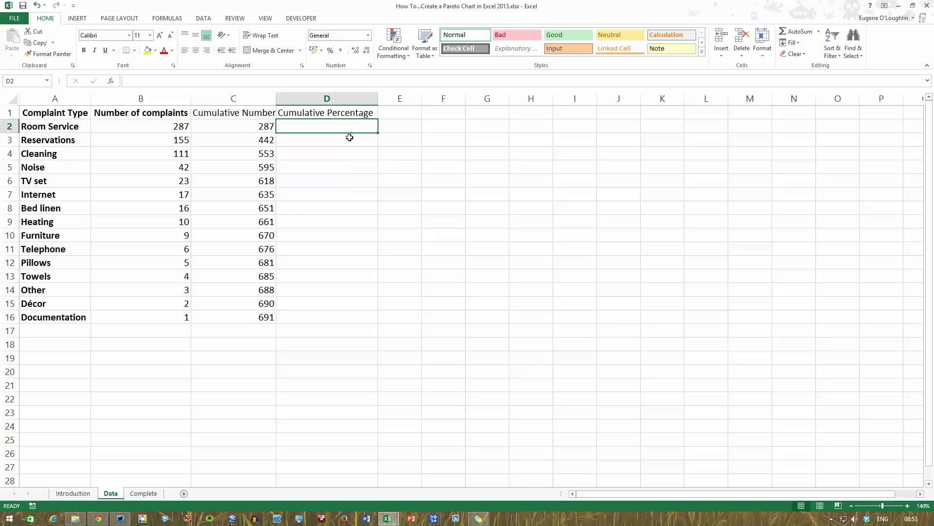
type("=")
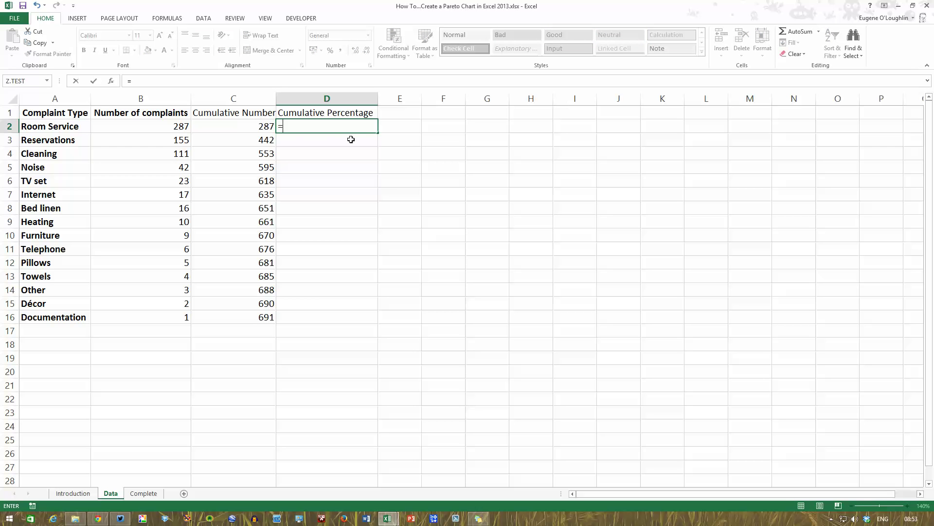
type("(")
left_click(263, 127)
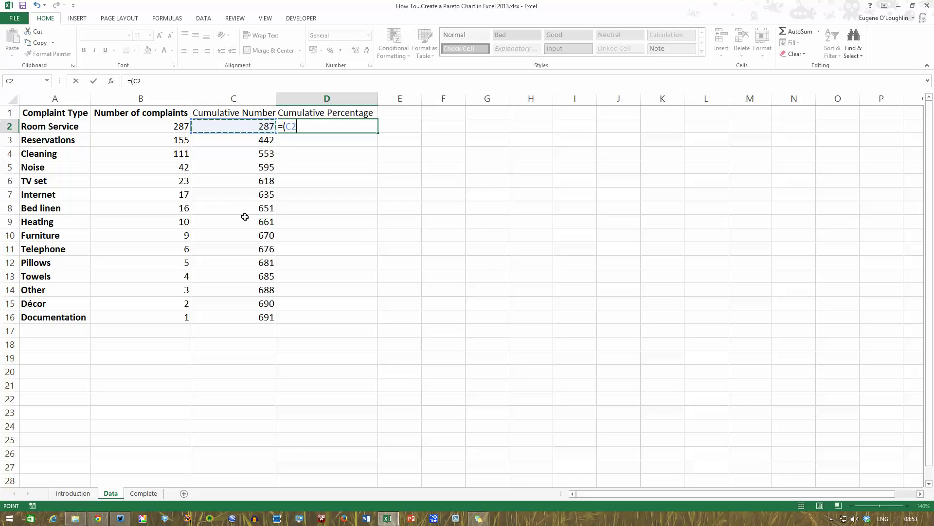
type("/")
left_click(267, 317)
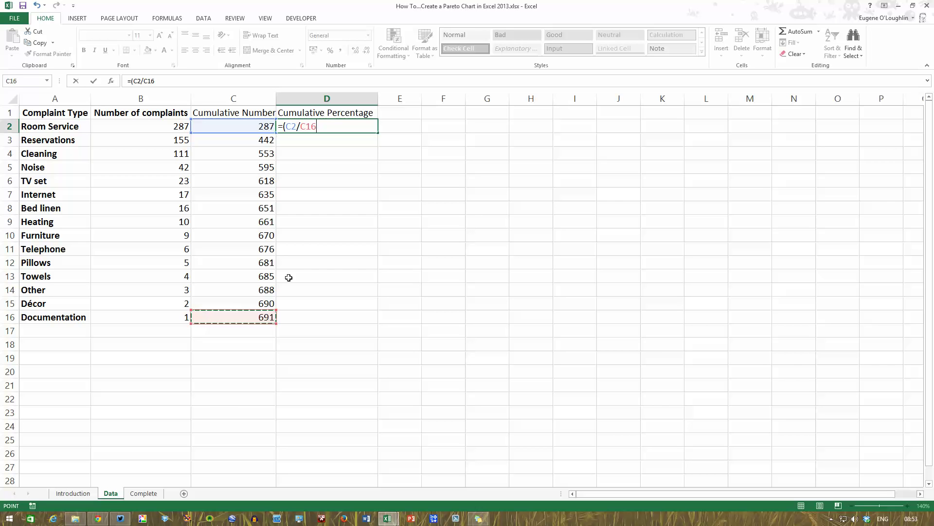
left_click(310, 127)
key("F4")
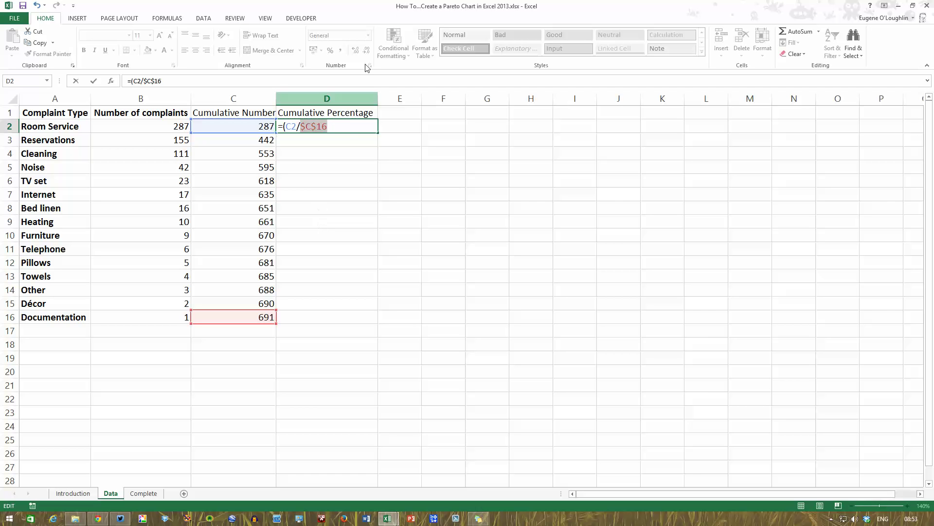
left_click(345, 126)
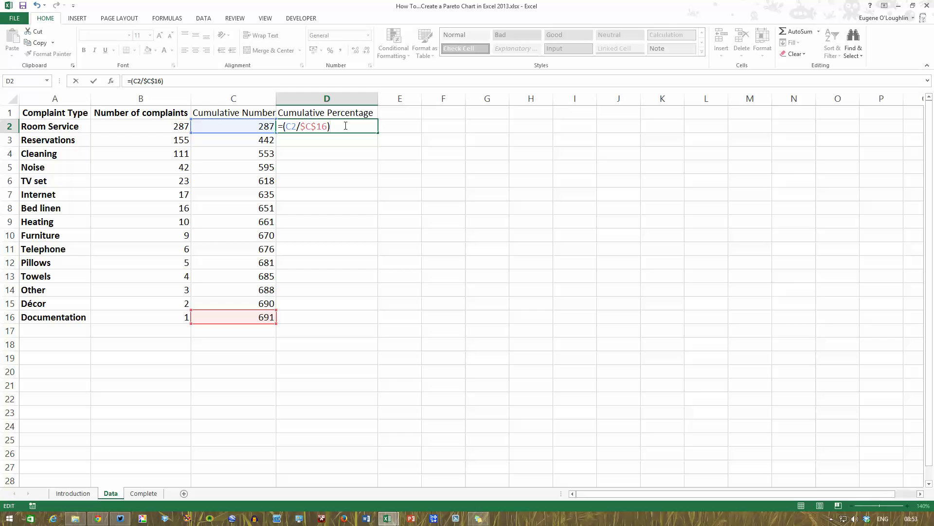
type("100")
key("Return")
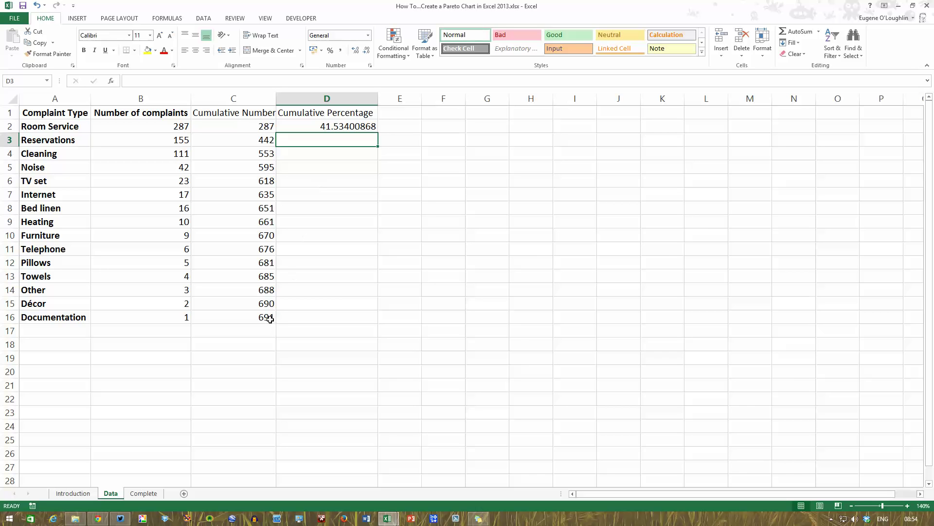
left_click(346, 128)
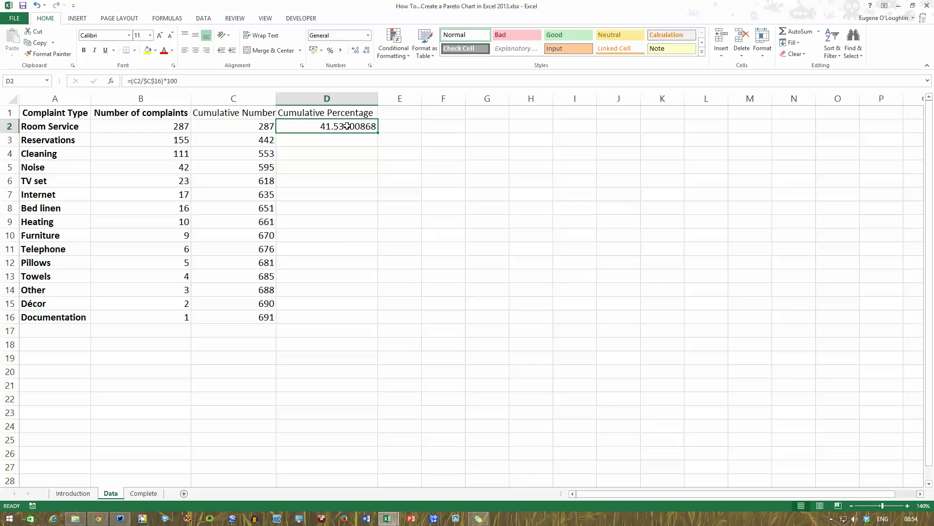
Format D2 as Number with 2 decimals and fill it down to D16, reaching 100.00
right_click(346, 126)
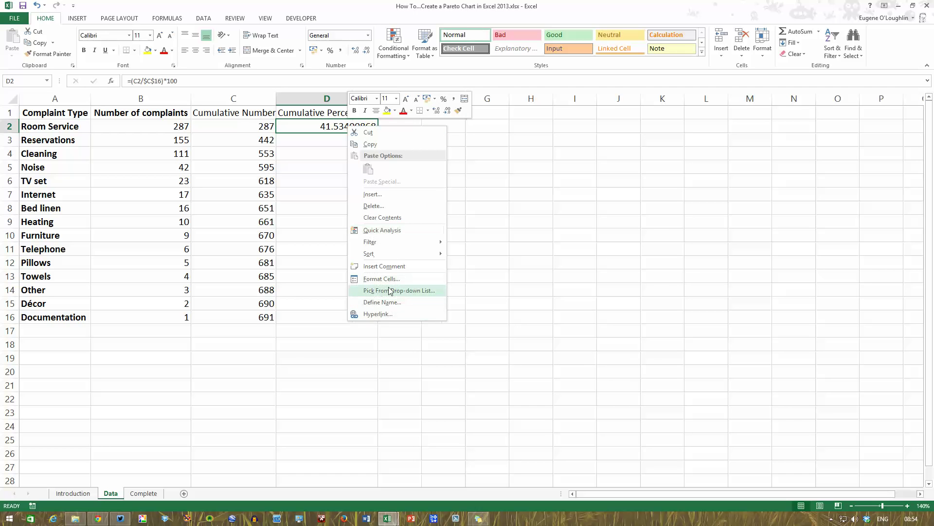
key("Escape")
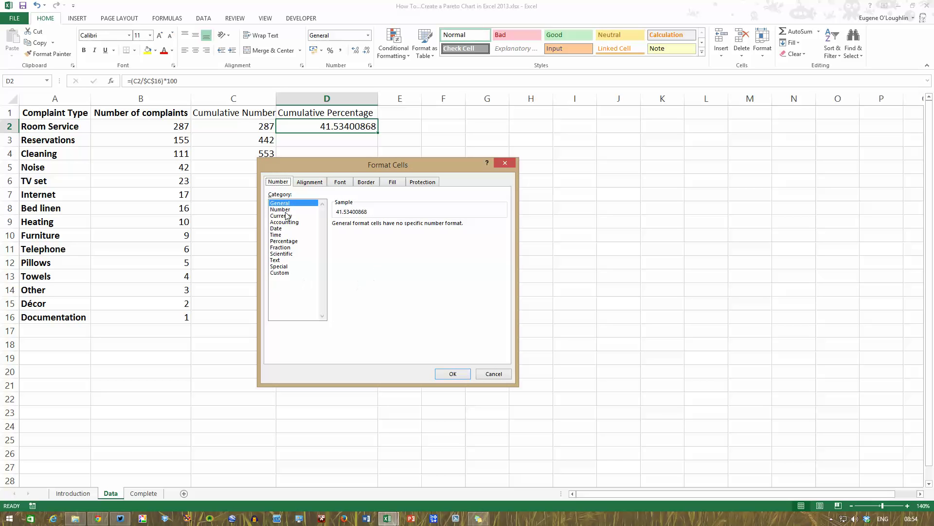
left_click(286, 210)
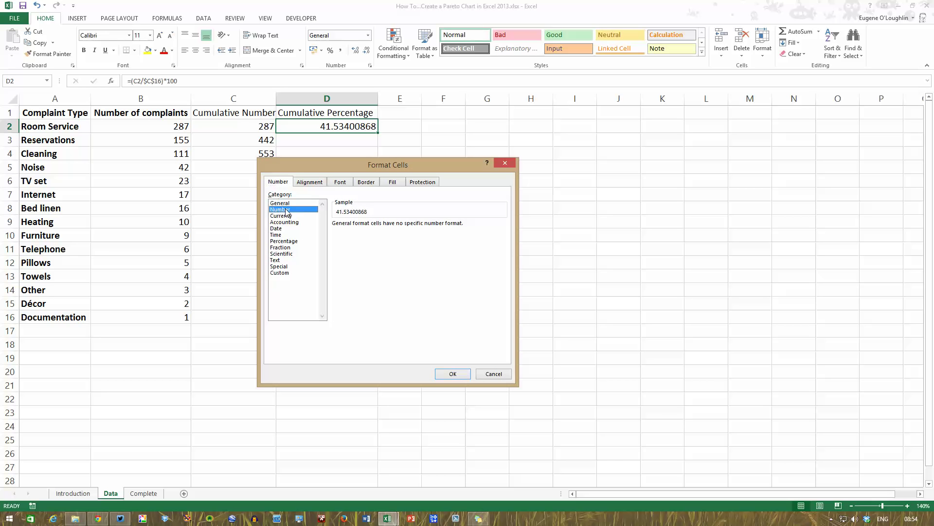
left_click(453, 373)
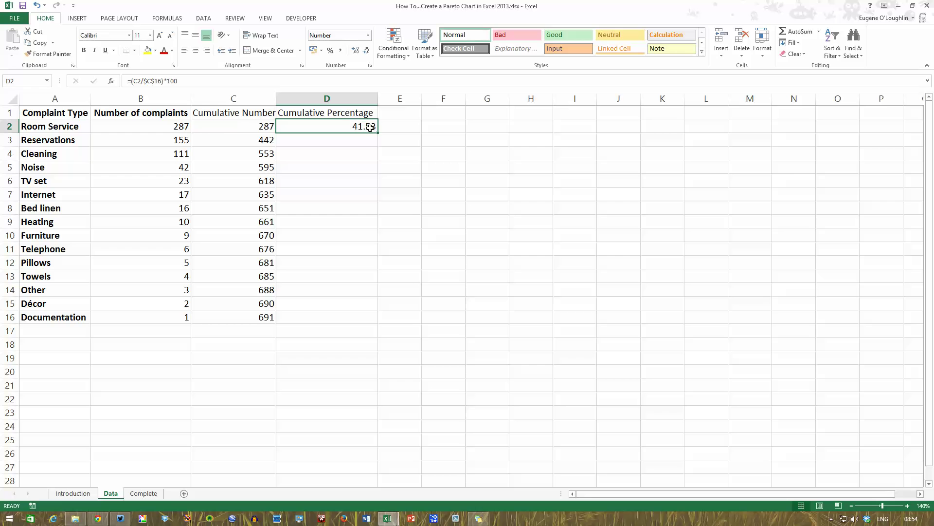
left_click_drag(376, 134, 371, 323)
left_click(366, 317)
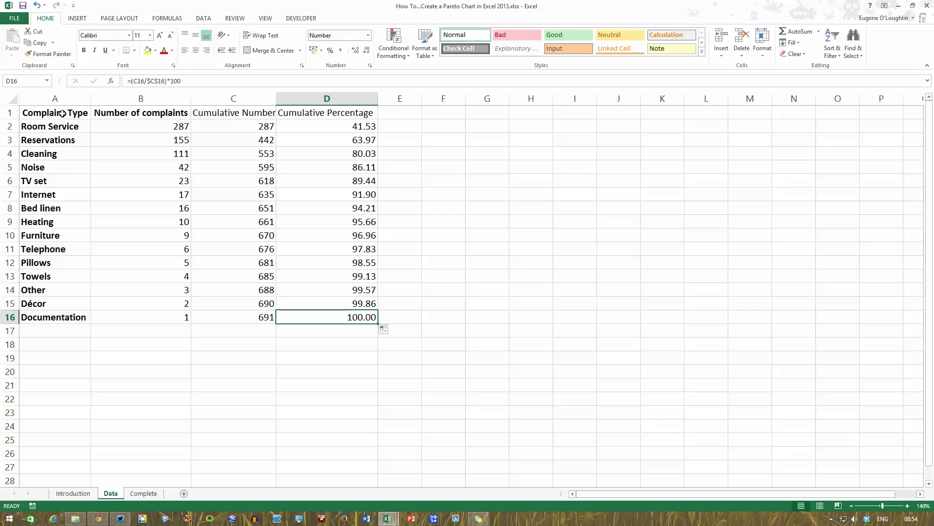
Select the Complaint Type, Number of complaints and Cumulative Percentage columns through row 16 together
left_click_drag(62, 113, 55, 317)
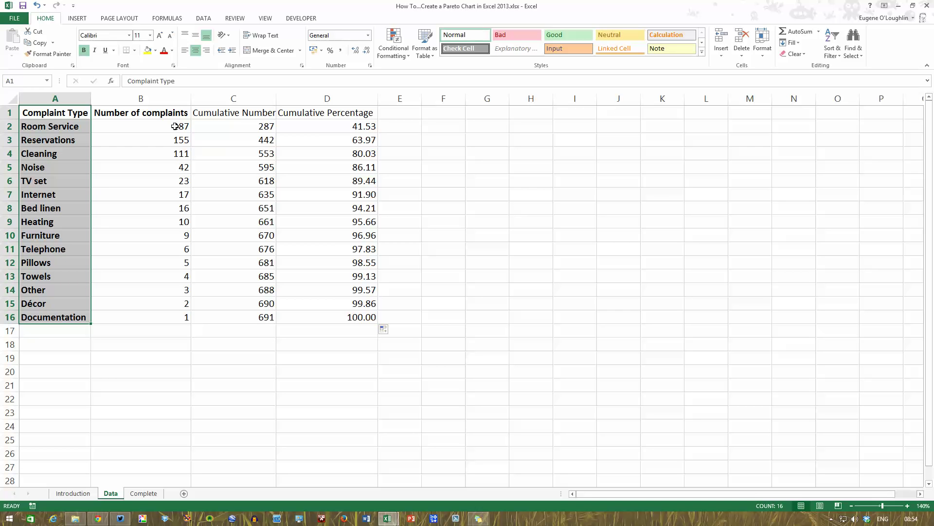
left_click_drag(168, 113, 161, 319)
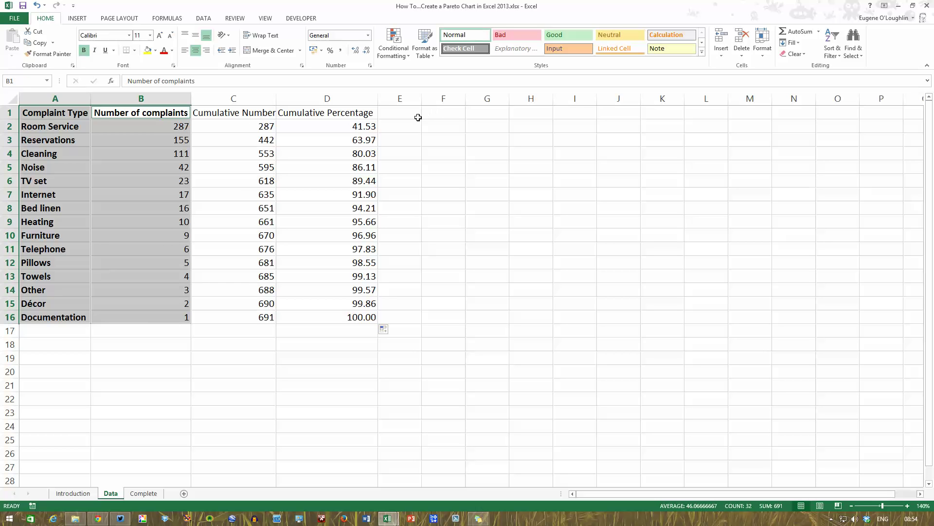
left_click_drag(341, 112, 344, 316)
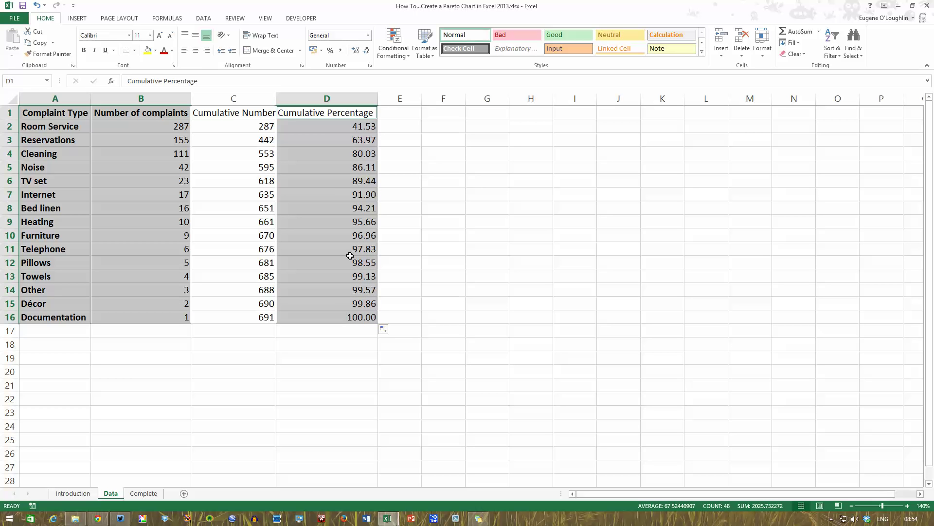
left_click(80, 20)
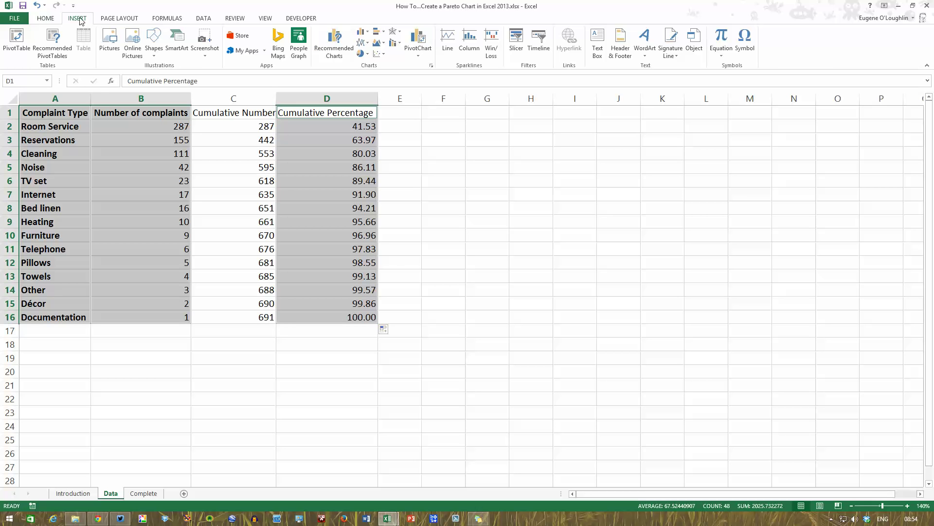
Open Recommended Charts, move the Insert Chart dialog aside, and switch to the All Charts list
left_click(334, 47)
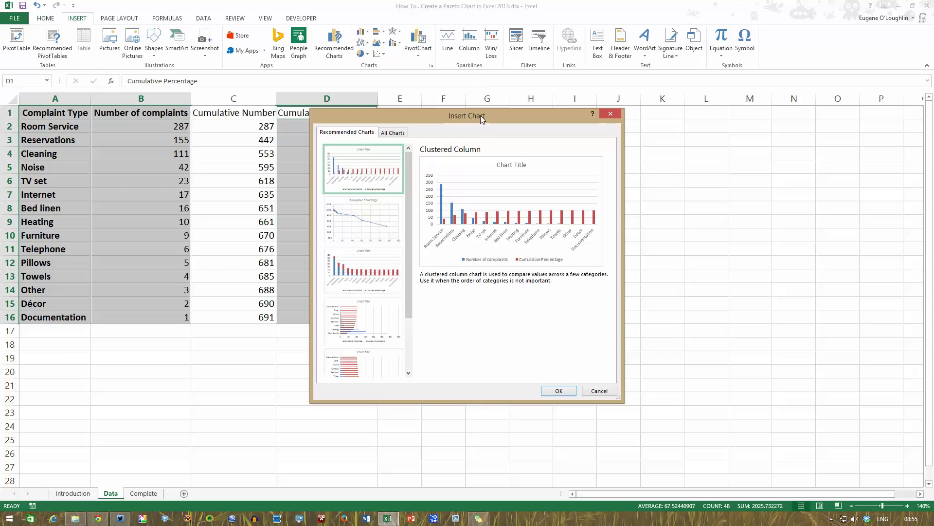
left_click_drag(481, 115, 559, 117)
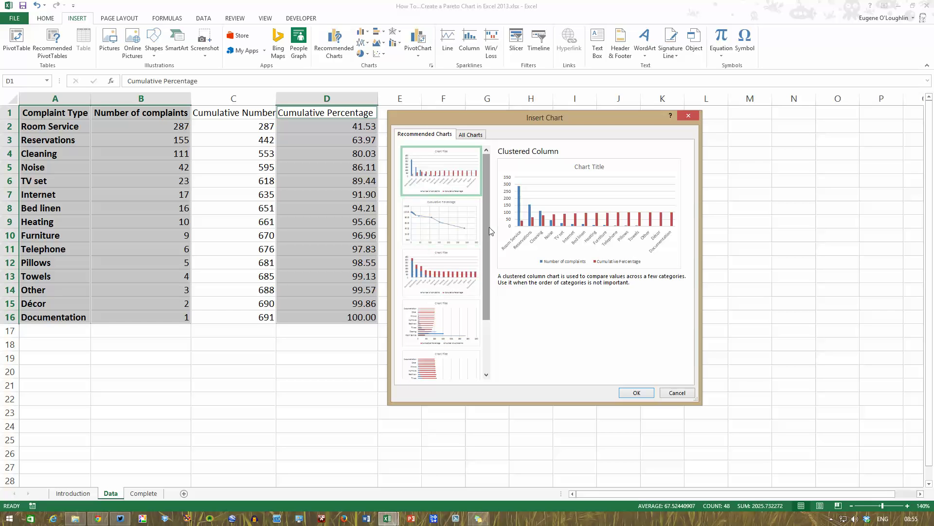
mouse_move(489, 227)
left_mouse_down()
mouse_move(482, 279)
mouse_move(485, 220)
left_mouse_up()
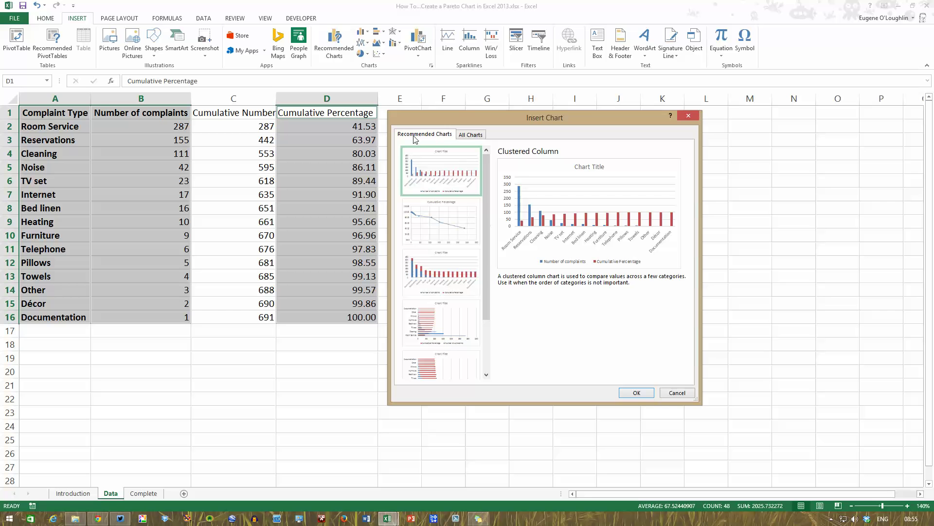
left_click(475, 137)
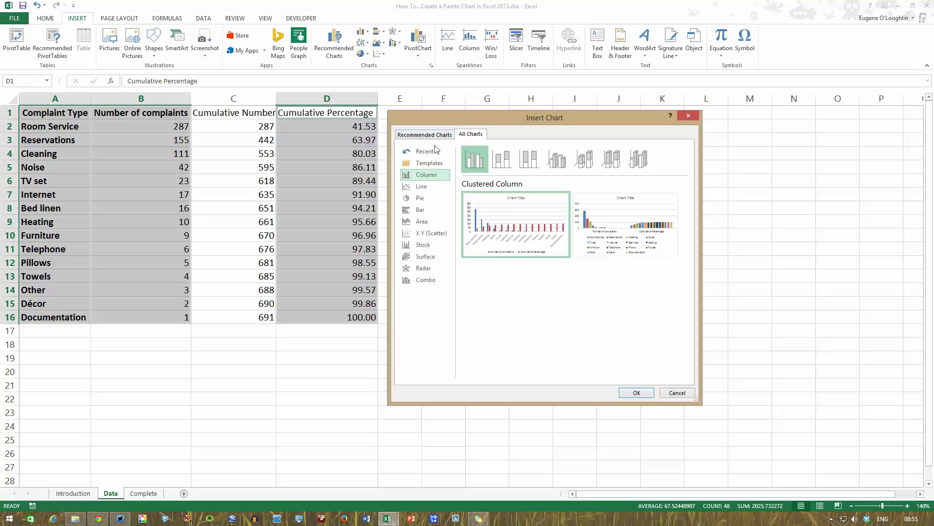
Insert a Combo chart with Cumulative Percentage plotted on the secondary axis
left_click(427, 284)
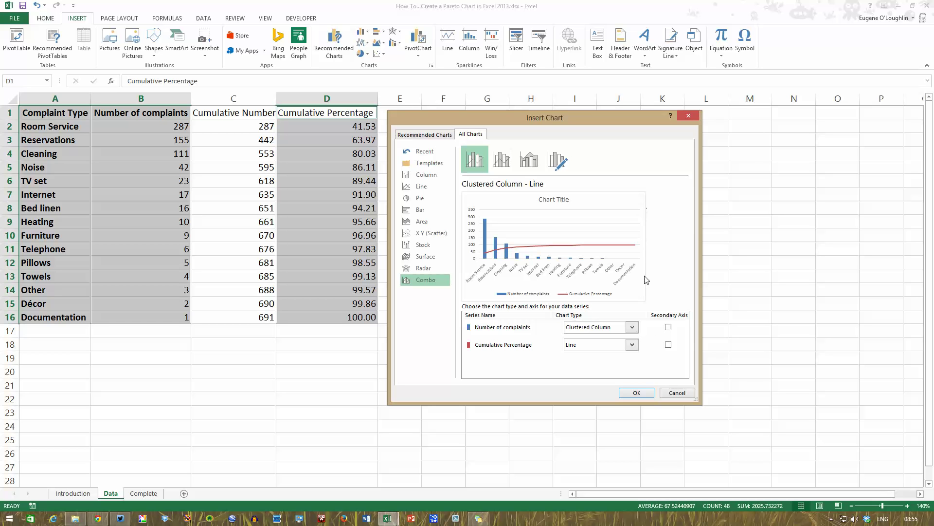
left_click(669, 345)
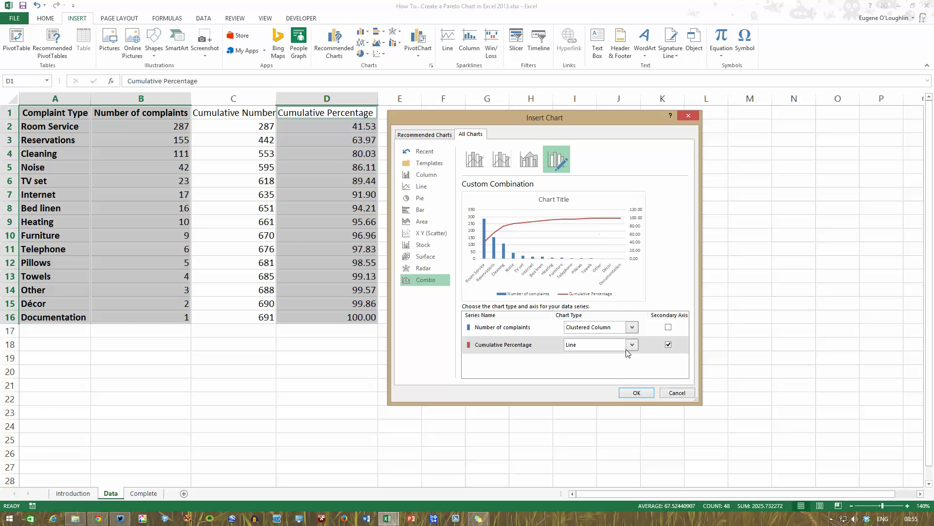
left_click(640, 394)
left_click(637, 394)
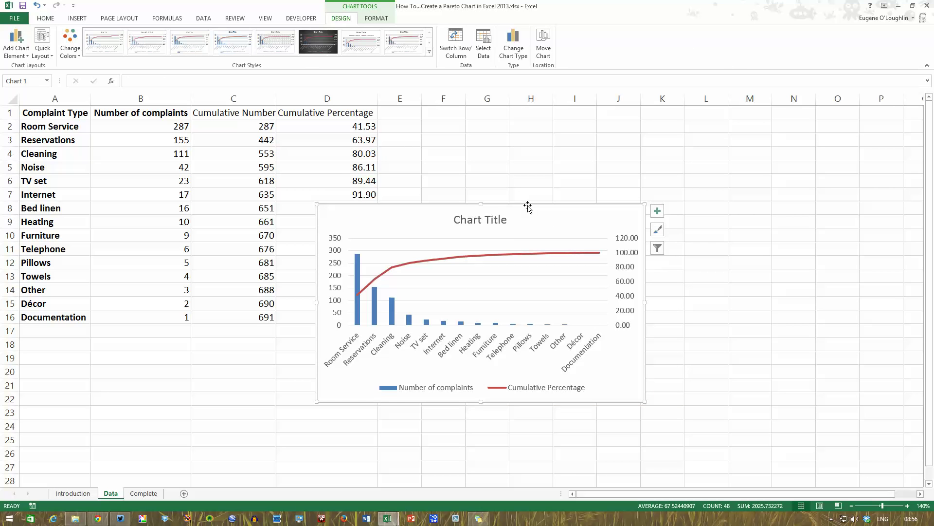
Move the combo chart up beside the table and enlarge it, with its right edge at column N
left_click_drag(527, 207, 590, 111)
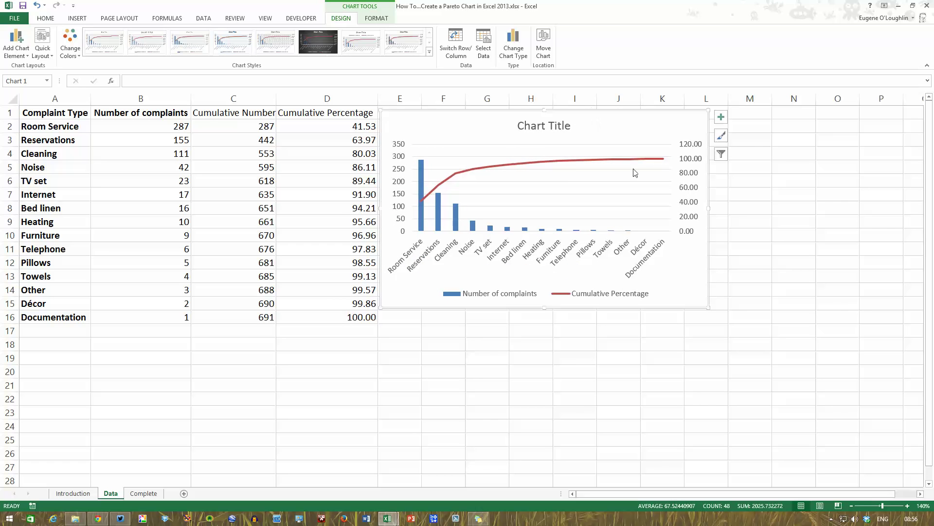
left_click_drag(708, 307, 892, 453)
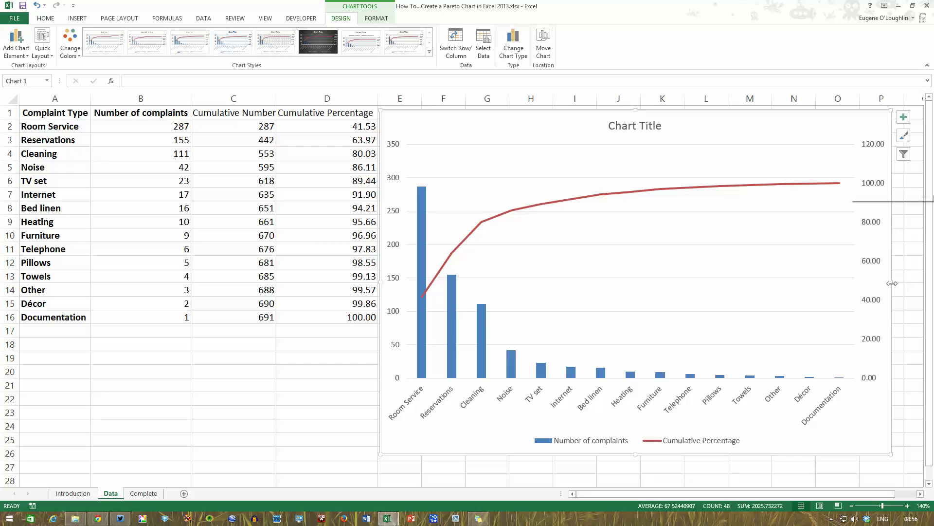
left_click_drag(891, 282, 791, 298)
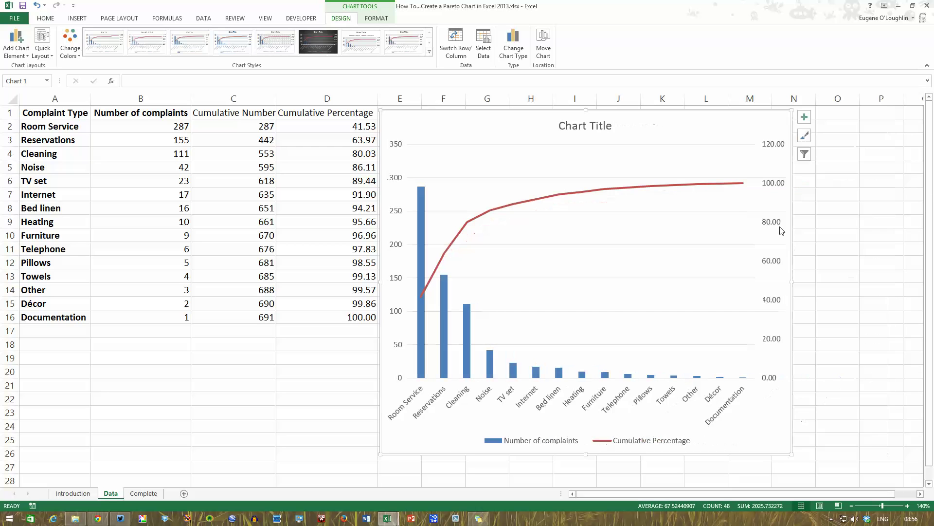
left_click(774, 187)
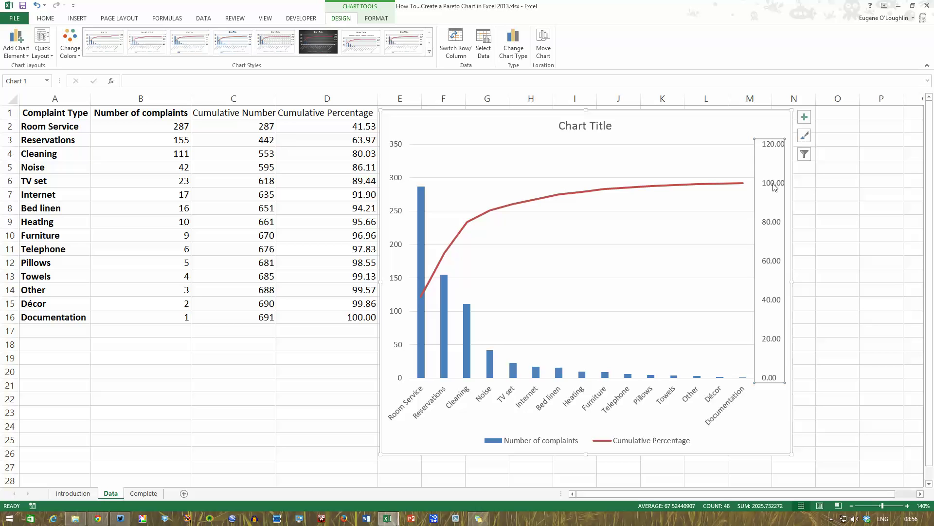
Change the secondary percentage axis Maximum bound from 120.0 to 100 in Format Axis
right_click(773, 184)
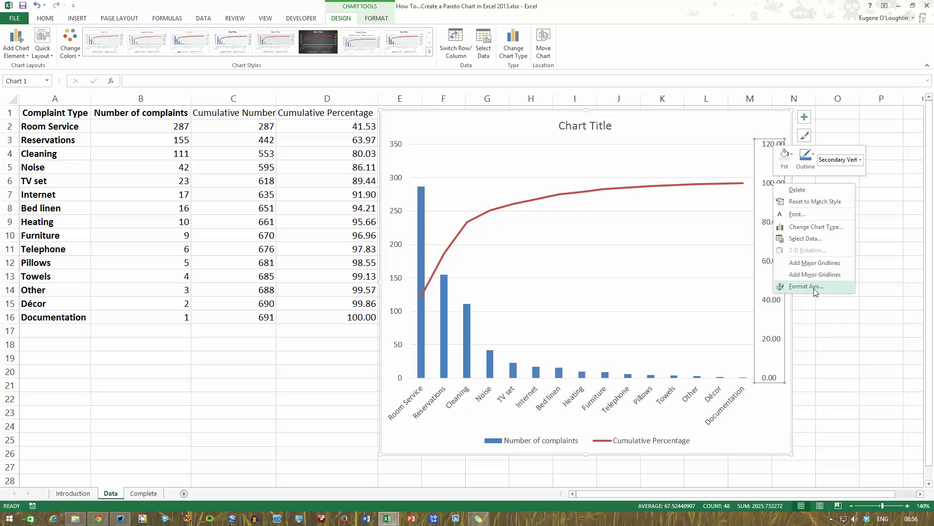
left_click(814, 287)
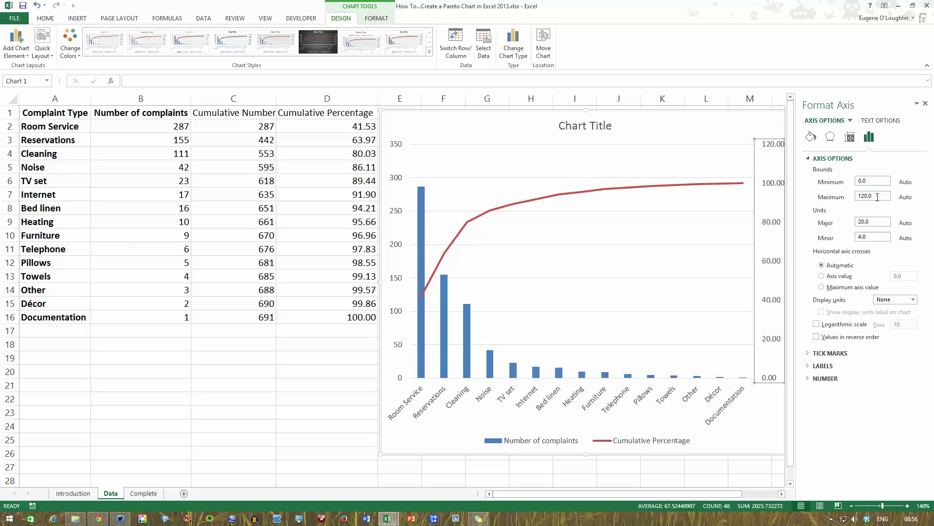
left_click_drag(877, 196, 857, 198)
type("100")
key("Return")
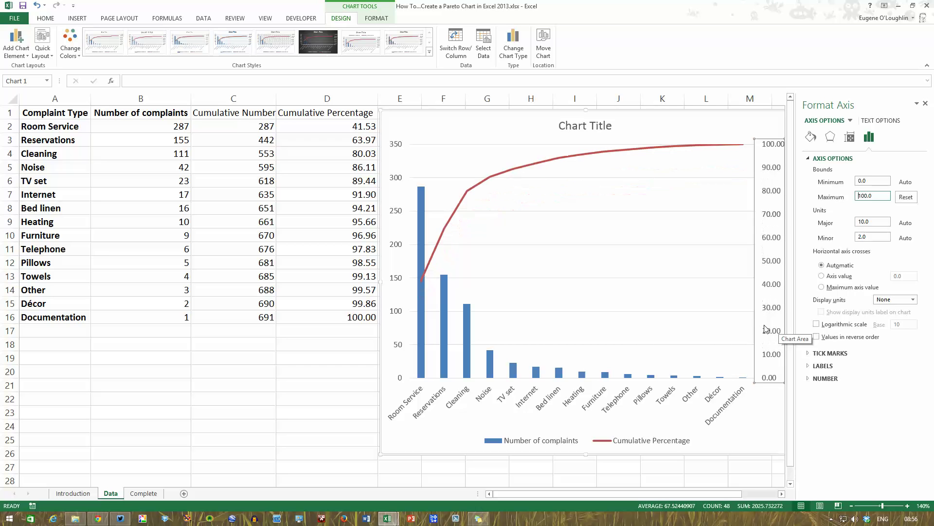
left_click(926, 103)
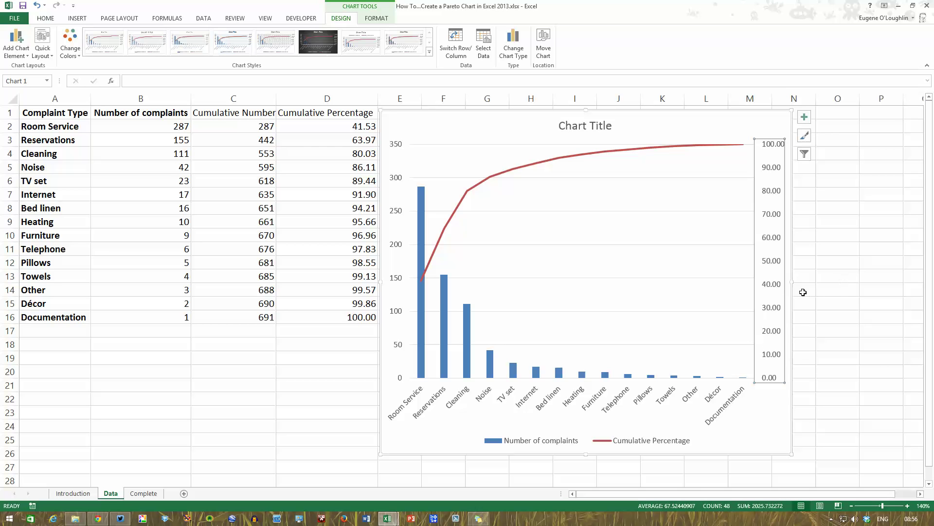
Stretch the Pareto chart's right edge out to column O, spreading the complaint columns
left_click(793, 280)
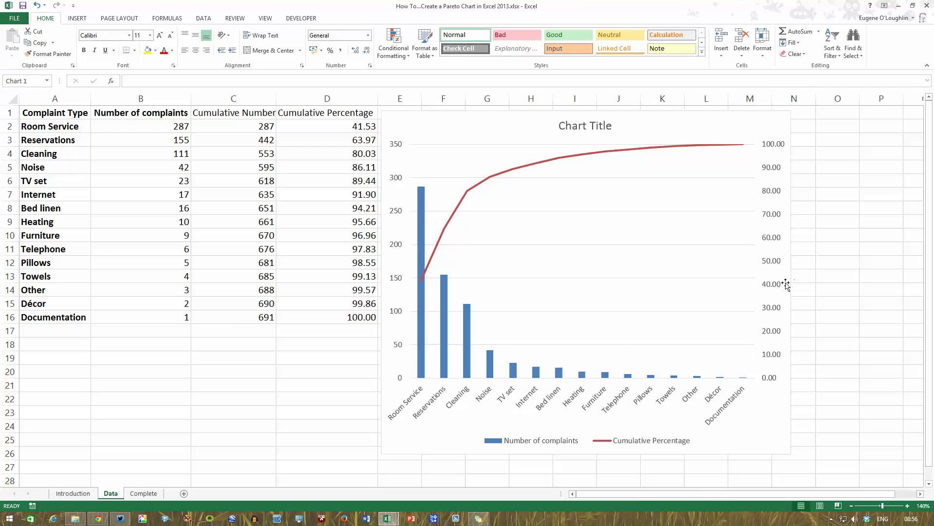
left_click_drag(793, 285, 882, 275)
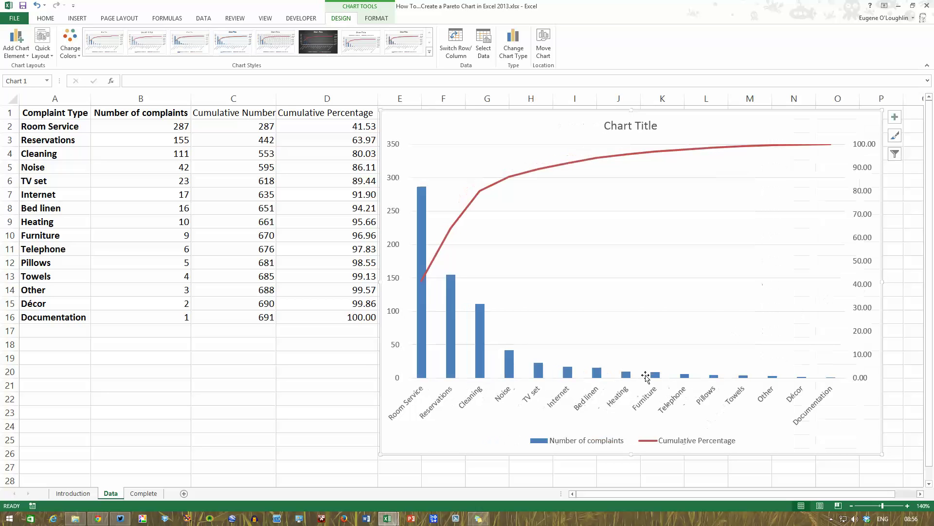
mouse_move(423, 364)
mouse_move(481, 193)
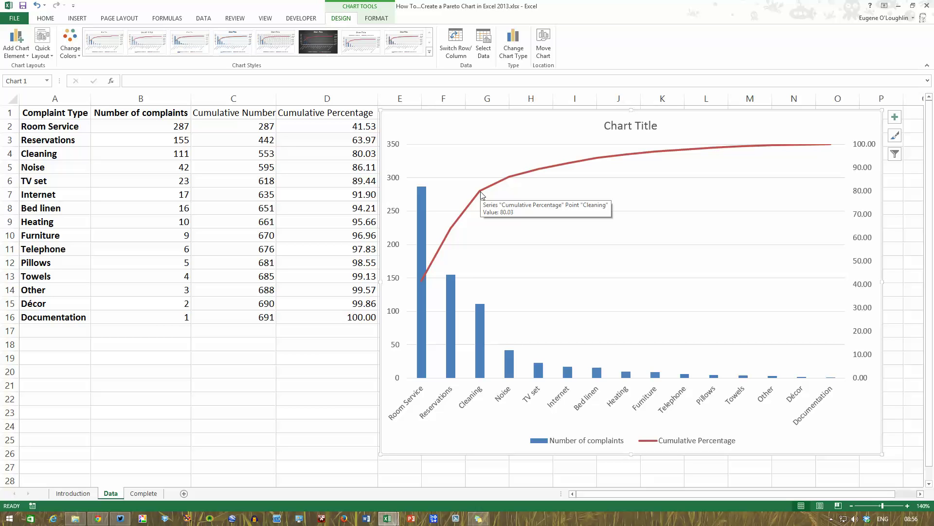